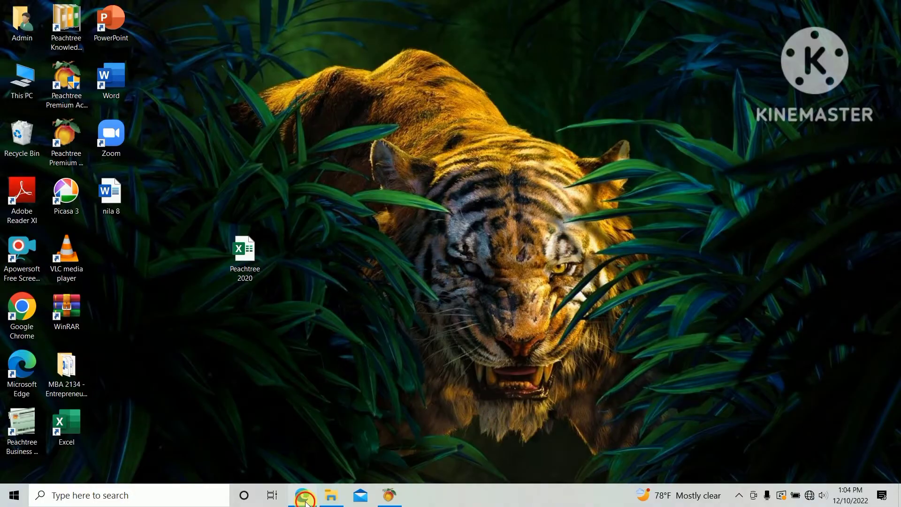
Bring the exam PDF's section VIII table of dispatched orders SO001 and SO002 back into view in Edge
click(303, 496)
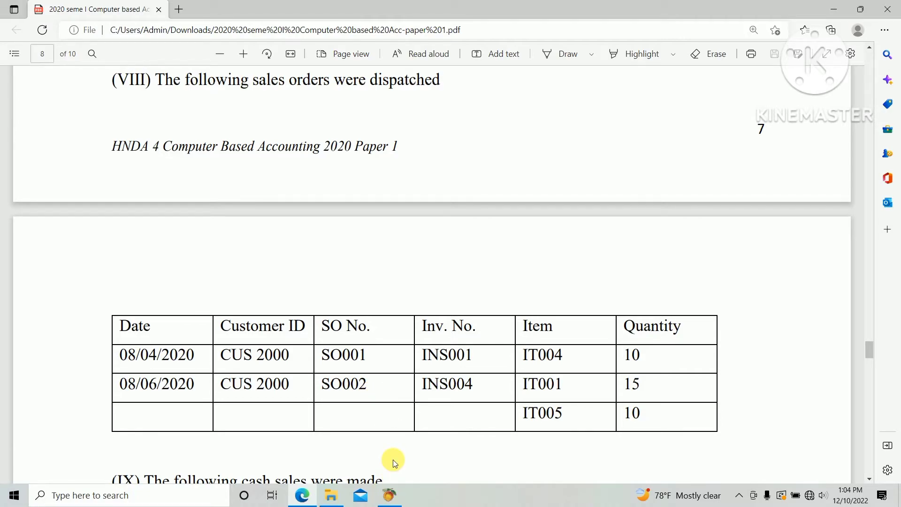
Switch to Peachtree and start a New Sales Invoice from the Customers & Sales page
click(397, 496)
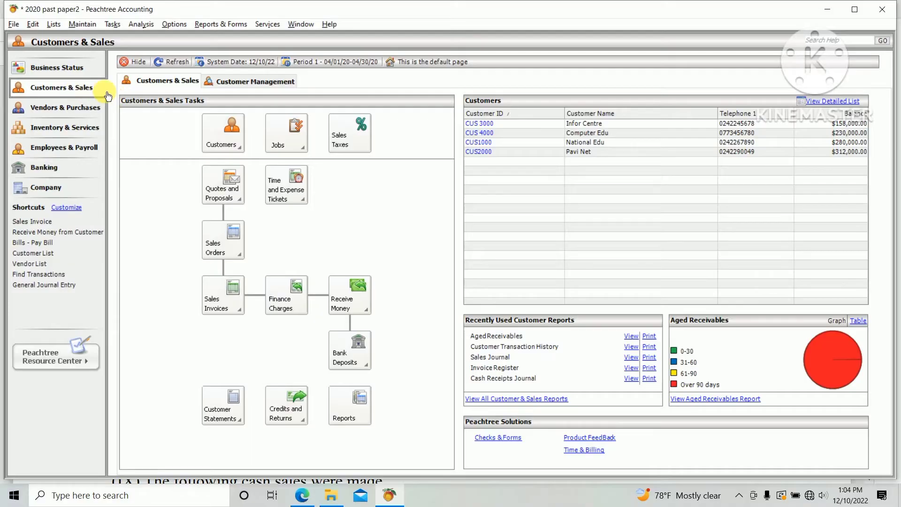
click(233, 307)
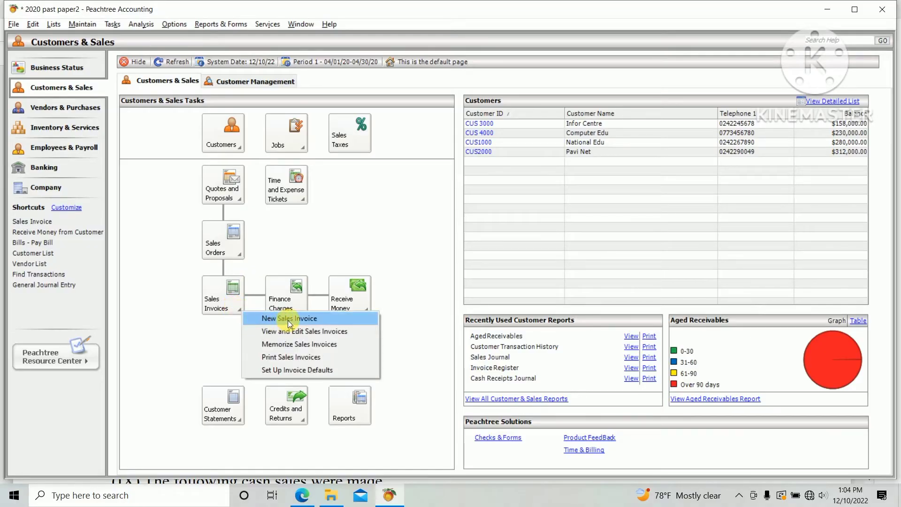
click(288, 319)
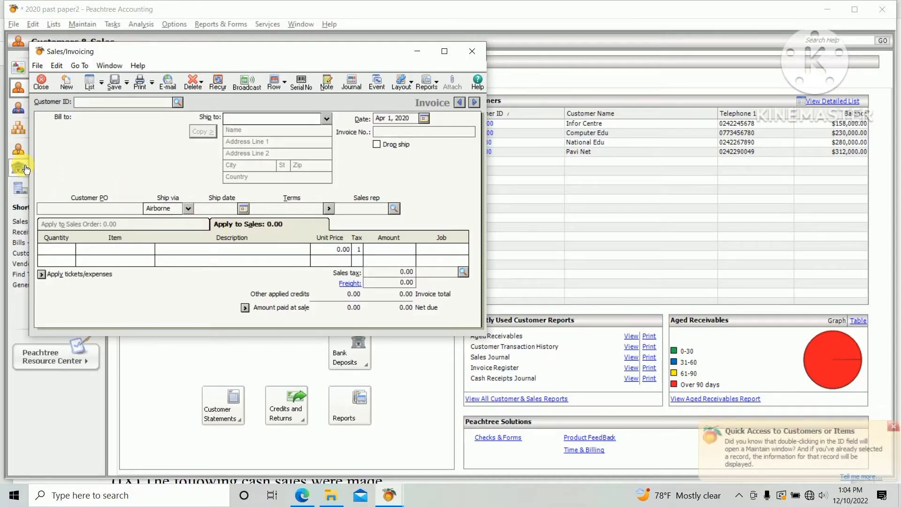
Check the exam paper, then select customer CUS2000 for the invoice
key(alt)
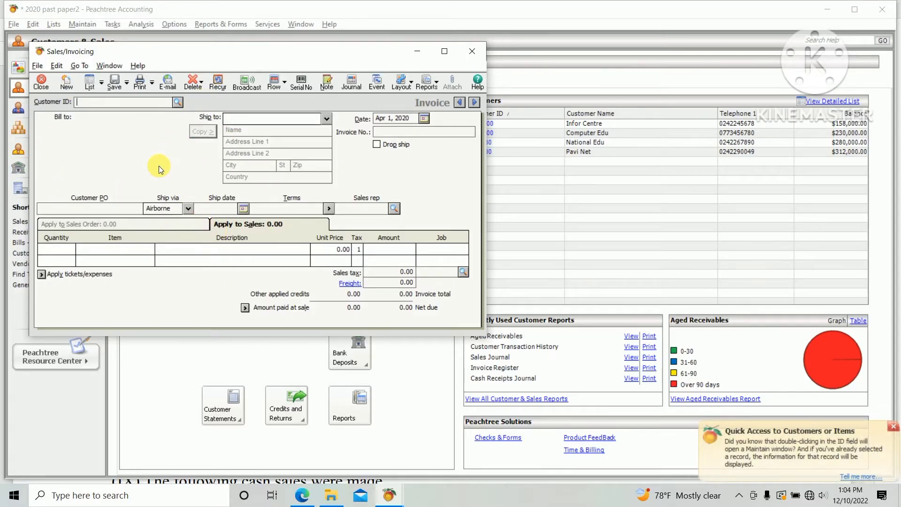
key(alt+Tab)
key(Tab)
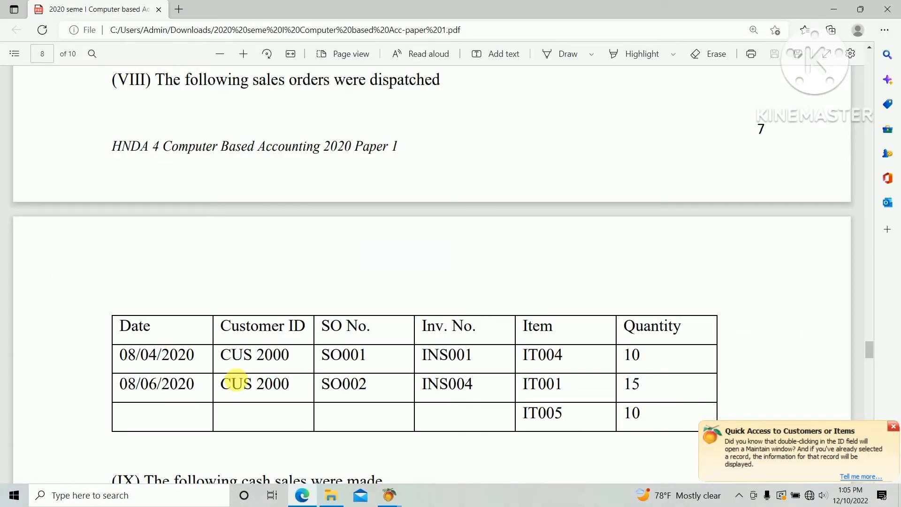
key(alt+Tab)
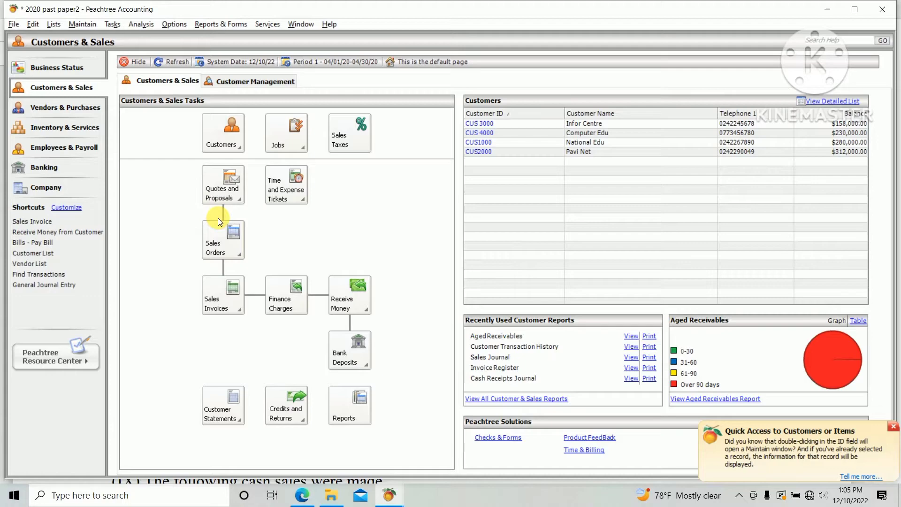
key(alt+Tab)
key(Tab)
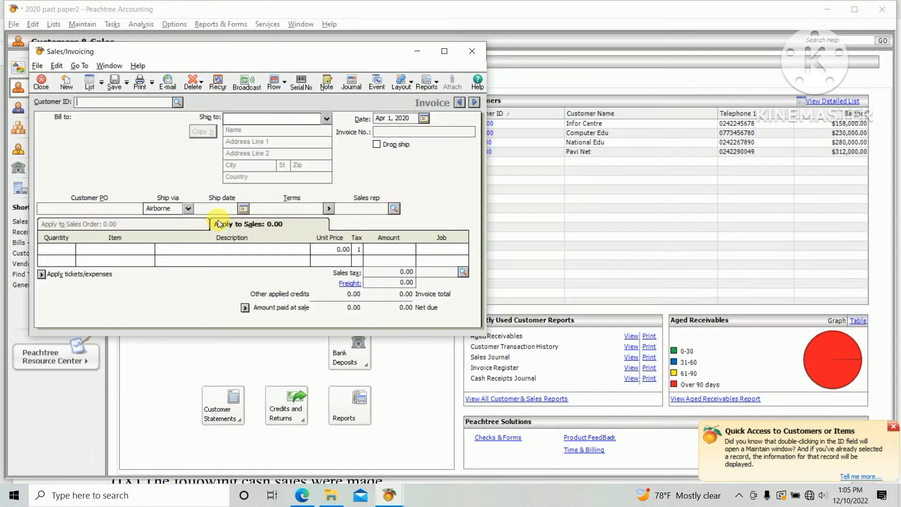
click(177, 102)
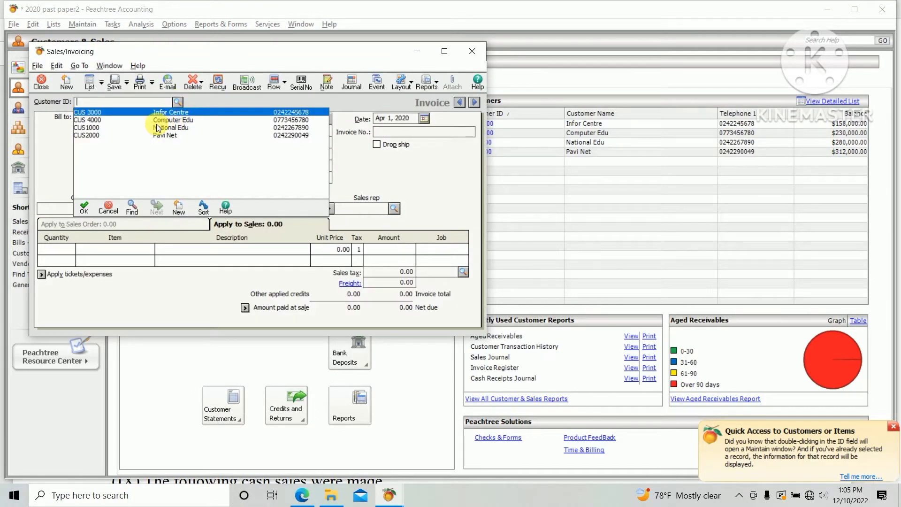
double_click(145, 135)
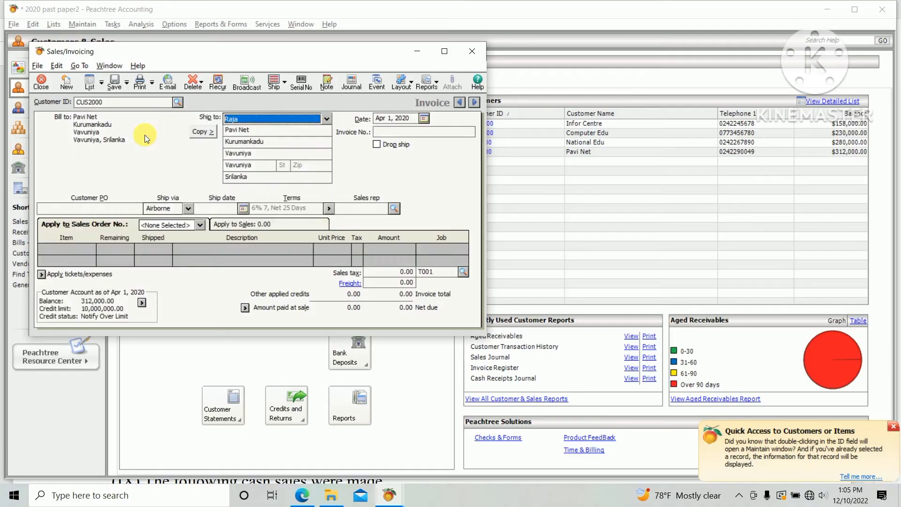
Set the invoice date to Apr 8, 2020
key(alt+Tab)
key(alt+Tab)
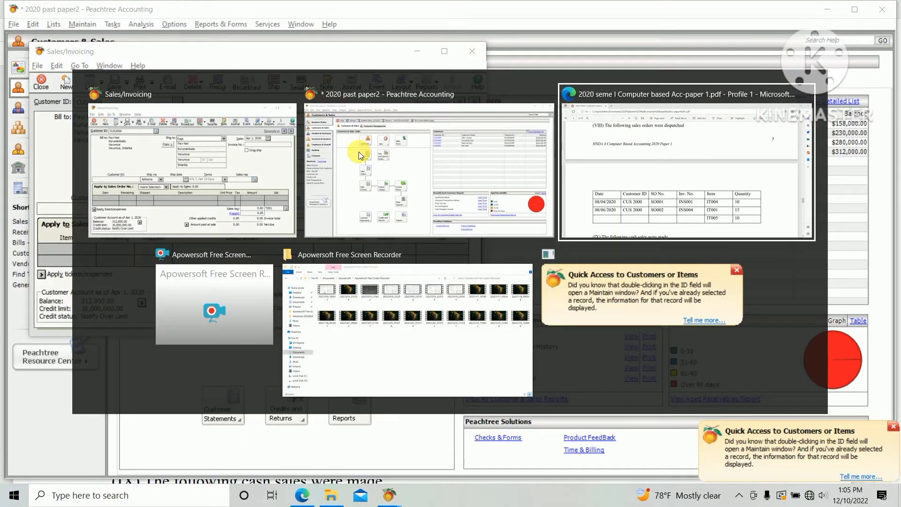
key(alt+Tab)
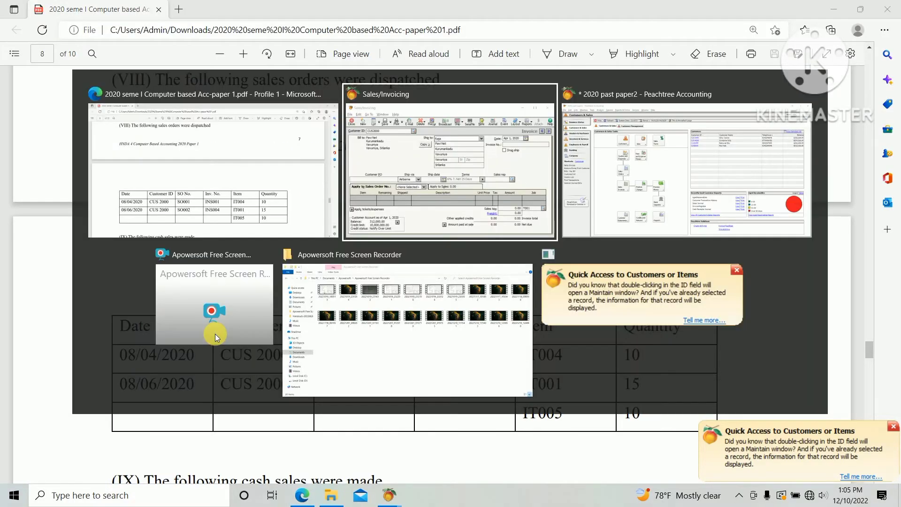
click(426, 120)
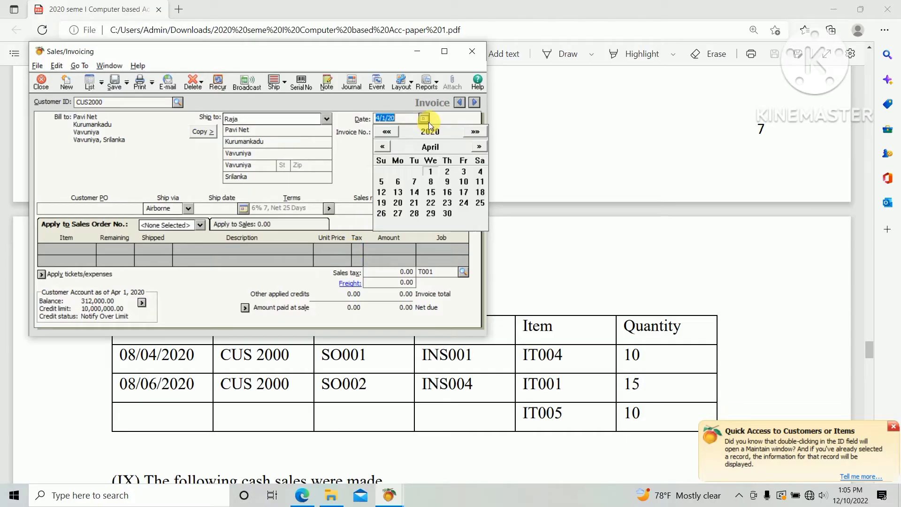
click(431, 184)
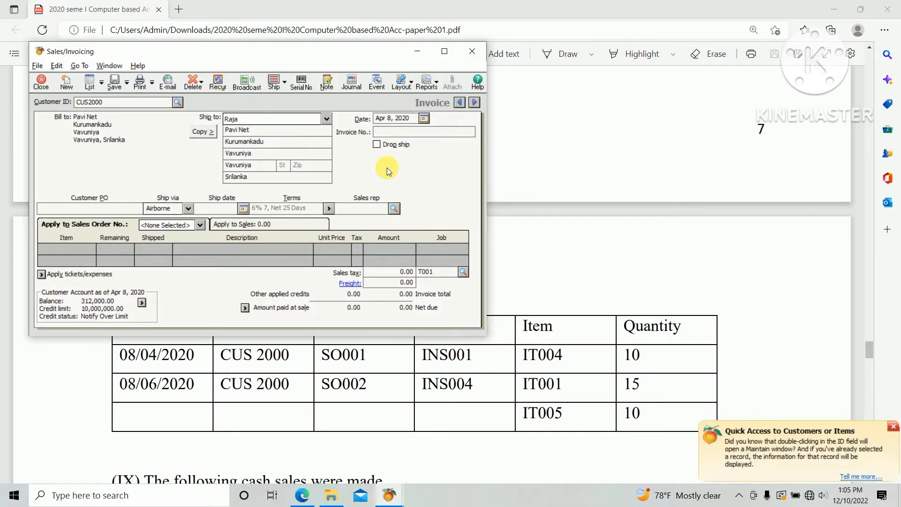
Enter invoice number INS001
key(alt+Tab)
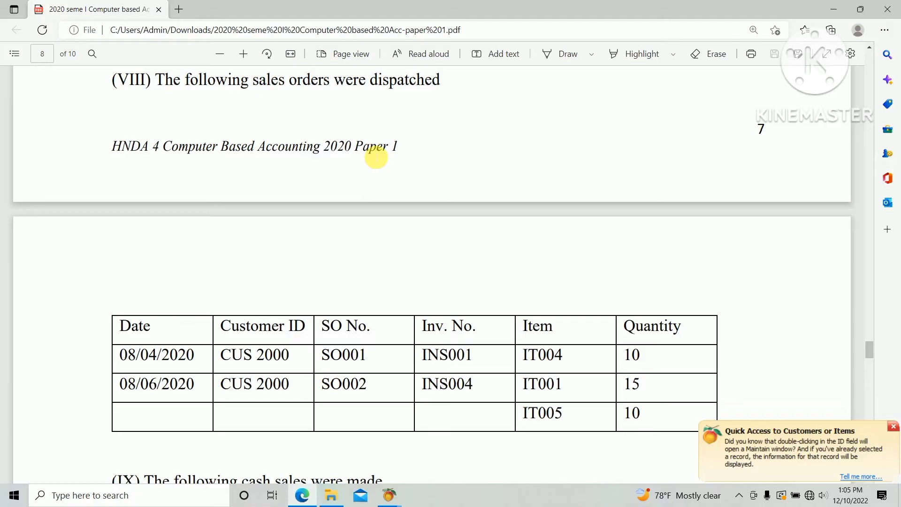
key(alt+Tab)
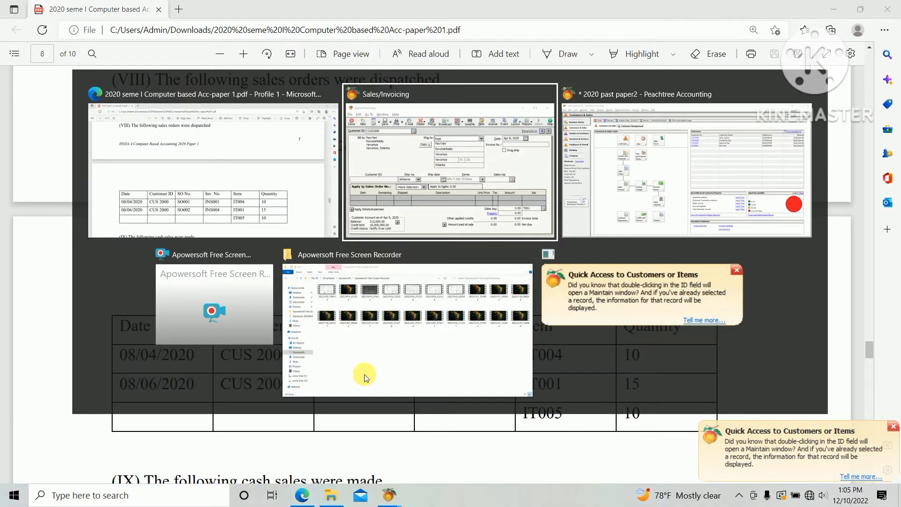
text(INA)
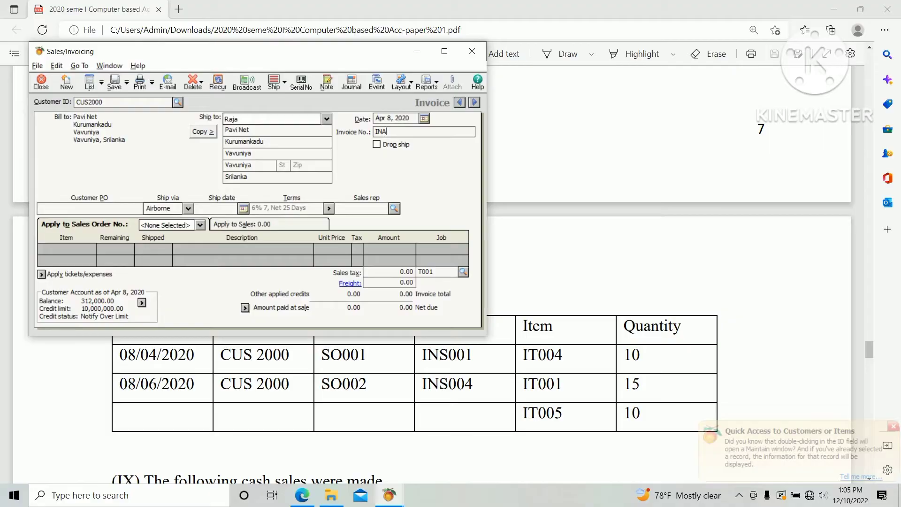
key(BackSpace)
text(S001)
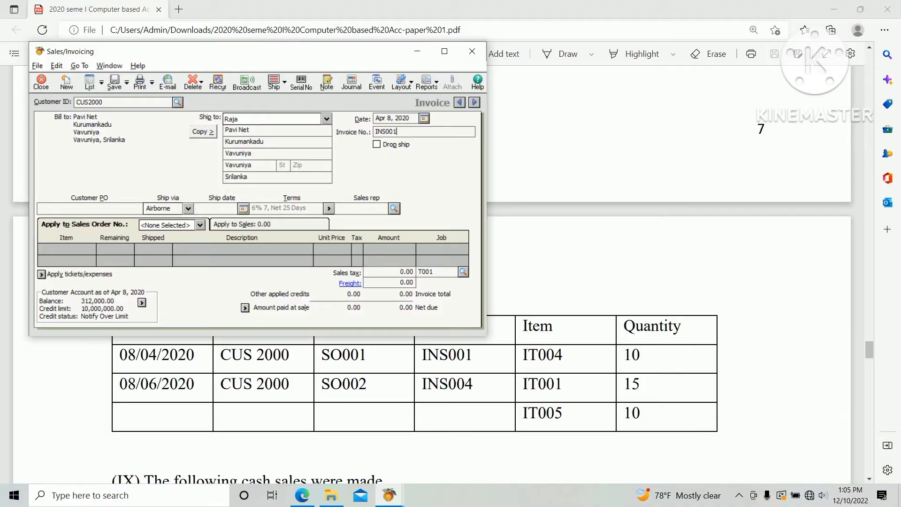
key(Tab)
key(alt+Tab)
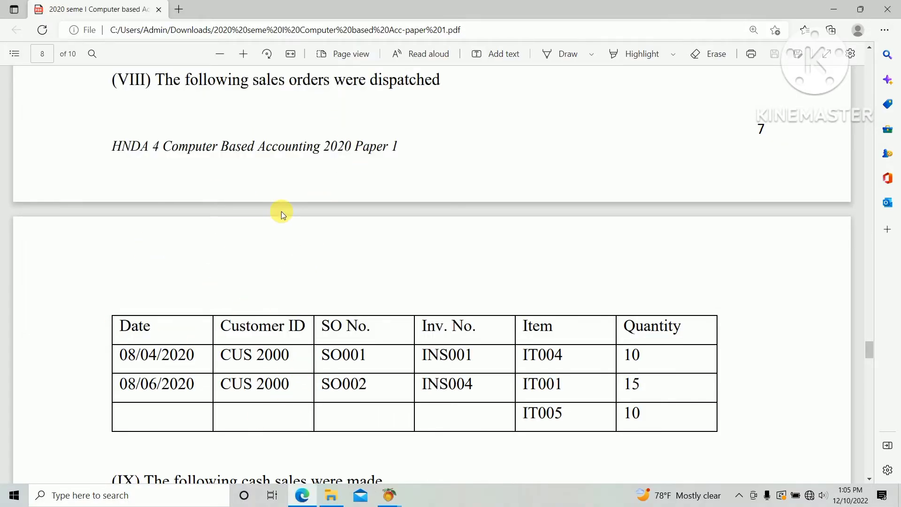
key(alt+Tab)
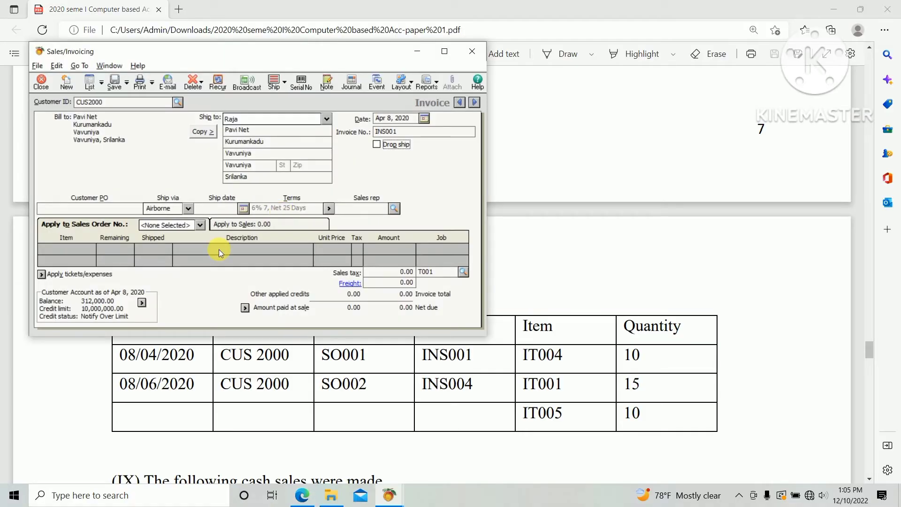
click(200, 225)
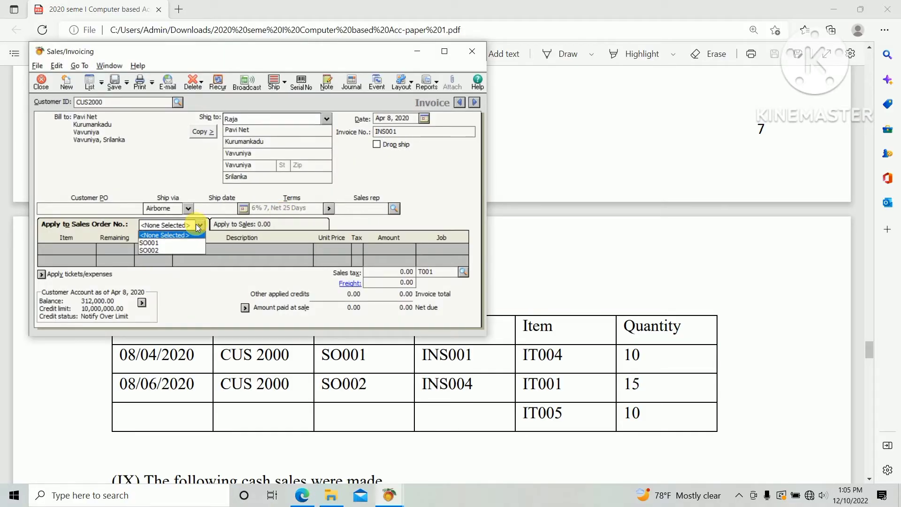
key(alt+Tab)
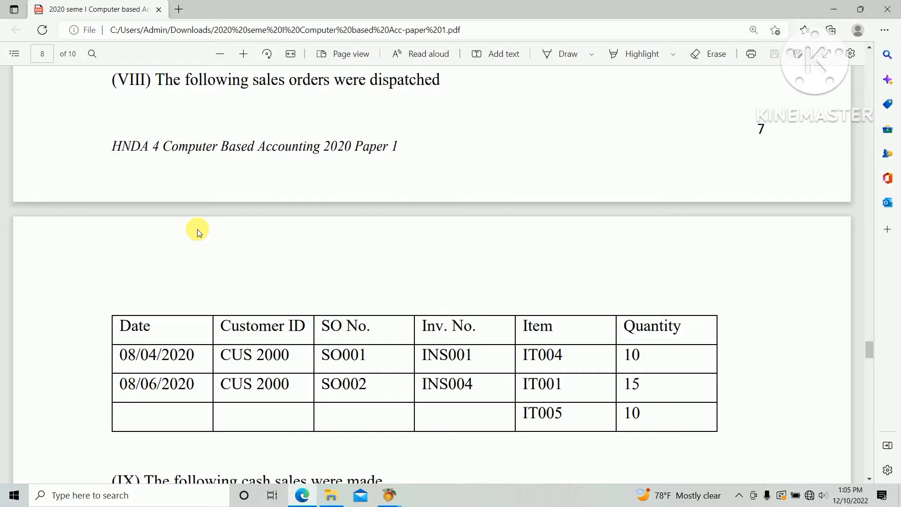
key(alt+Tab)
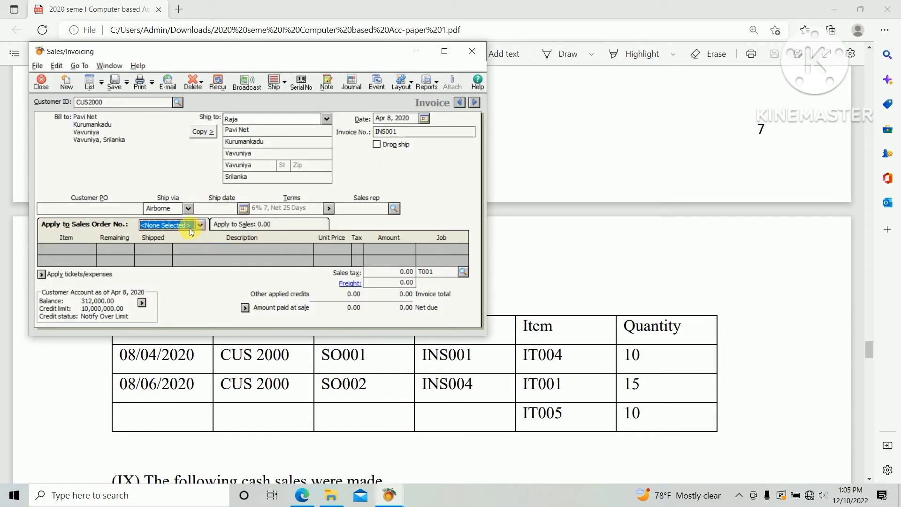
click(197, 226)
Apply sales order SO001, ship 10 of IT004, and save invoice INS001
click(181, 243)
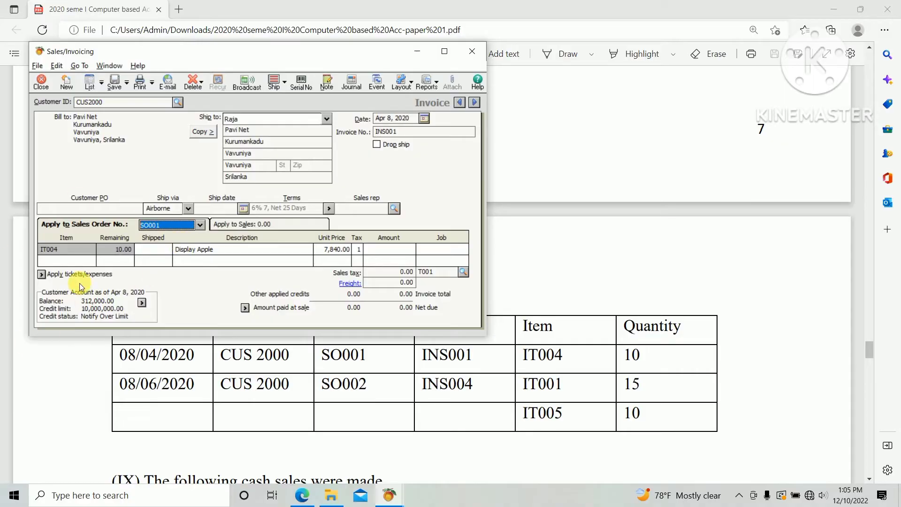
click(151, 249)
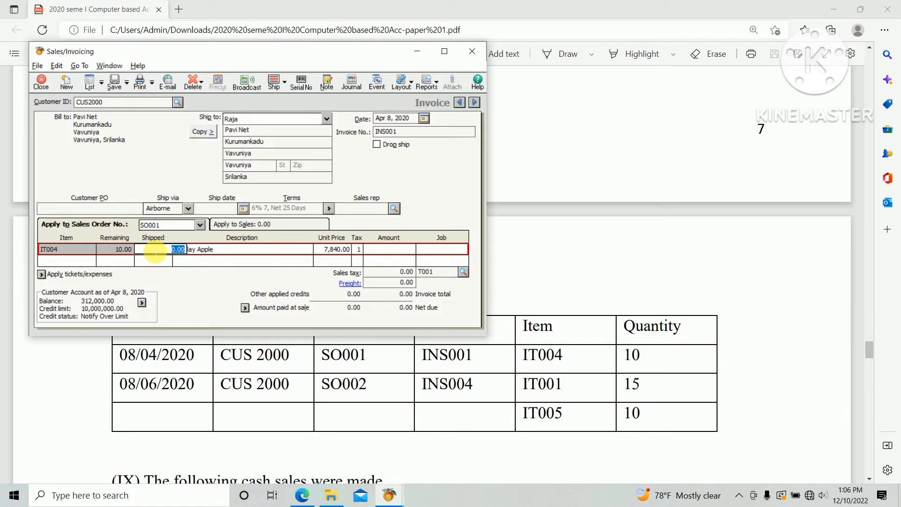
text(10)
key(Tab)
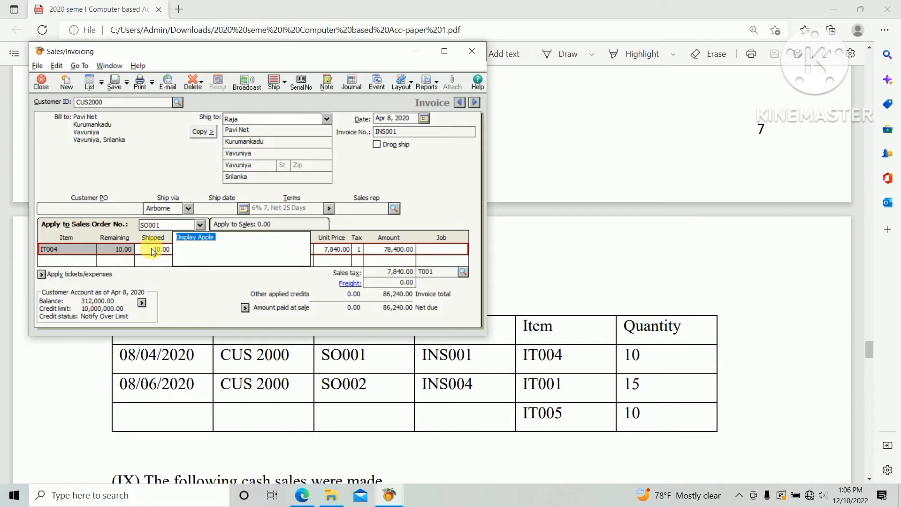
key(Tab)
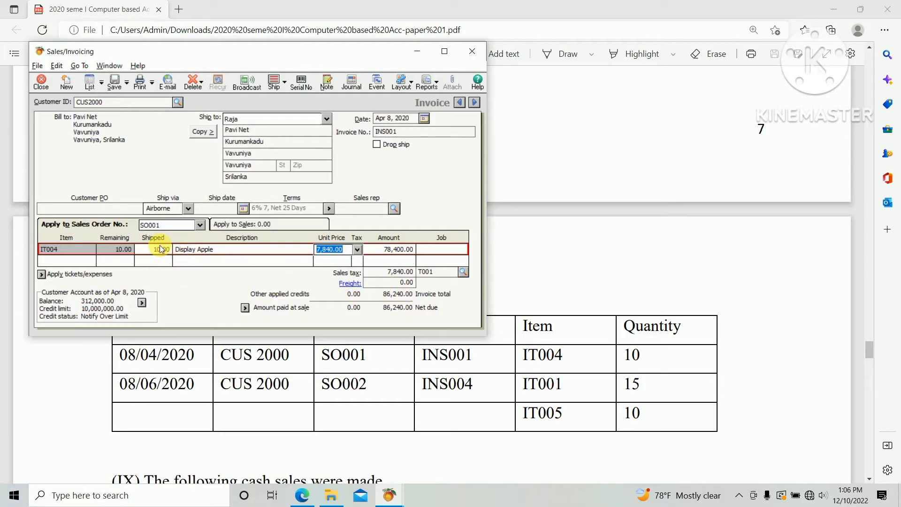
key(Tab)
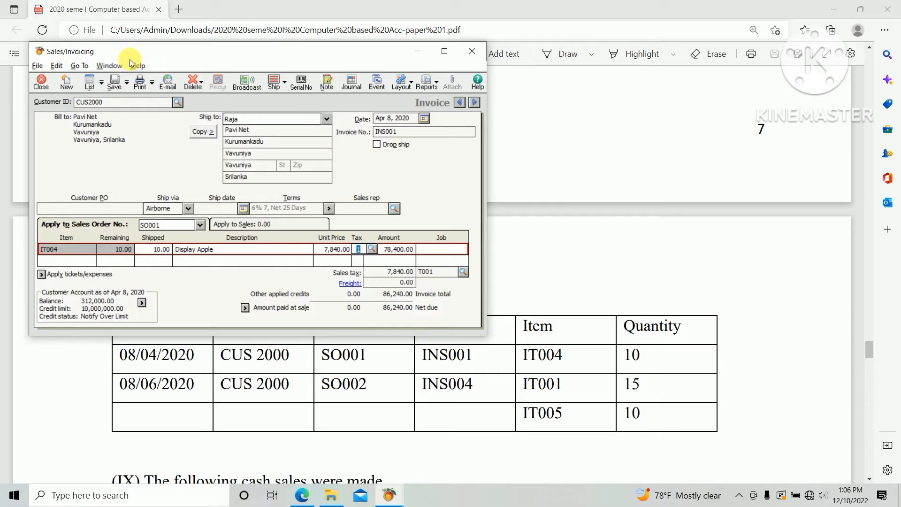
click(115, 83)
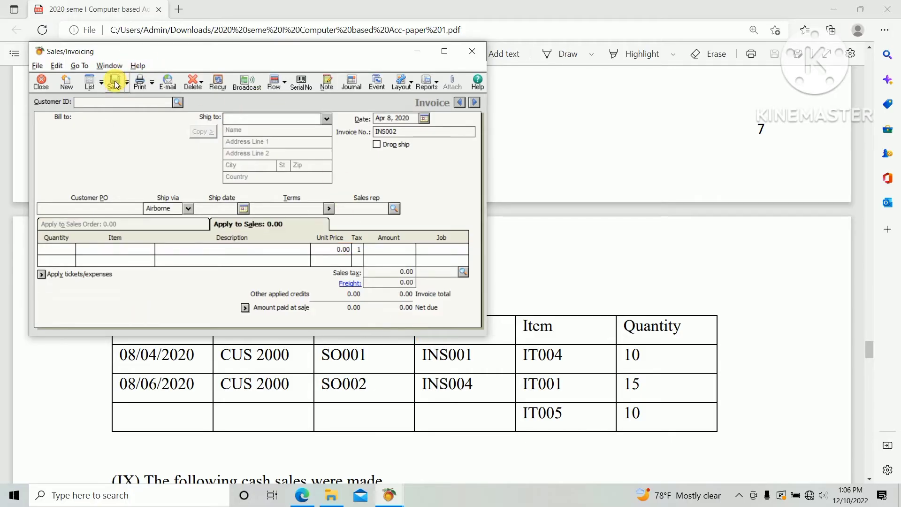
Close the leftover blank invoice window and start a New Sales Invoice from Customers & Sales
key(alt+Tab)
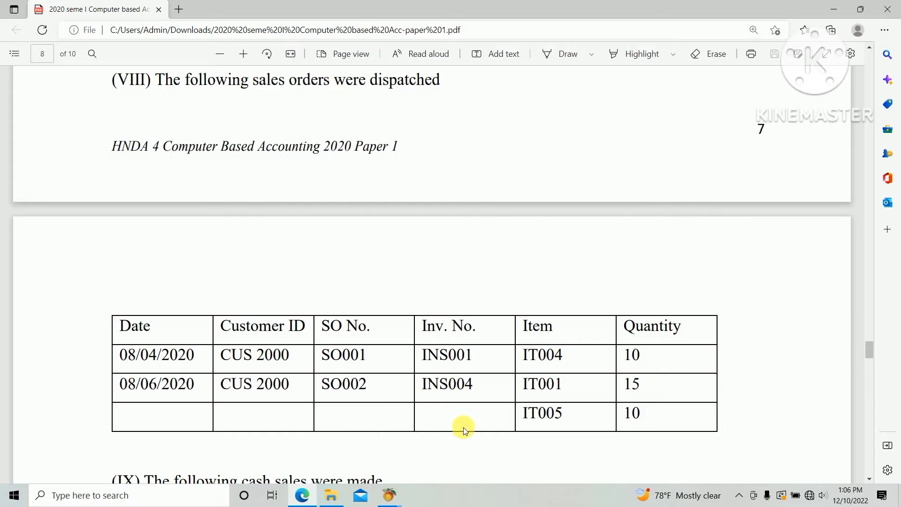
mouse_move(390, 493)
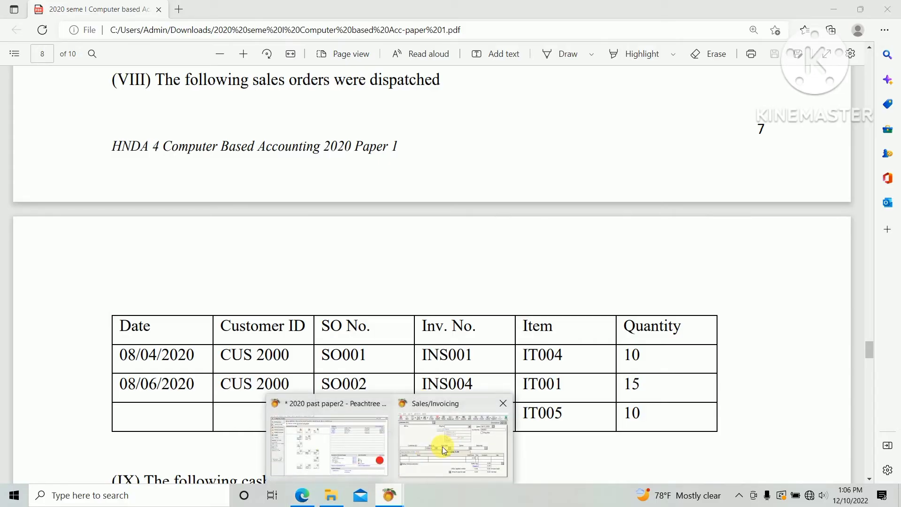
click(449, 442)
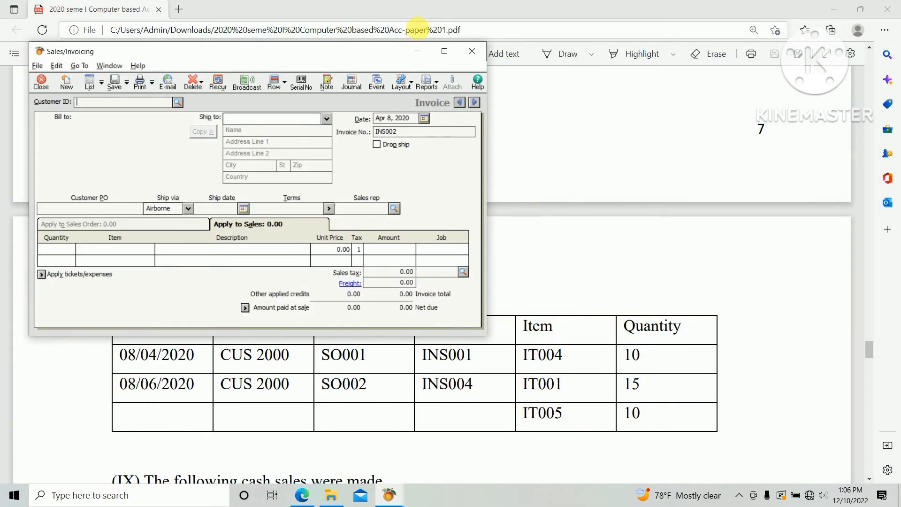
click(471, 50)
click(399, 491)
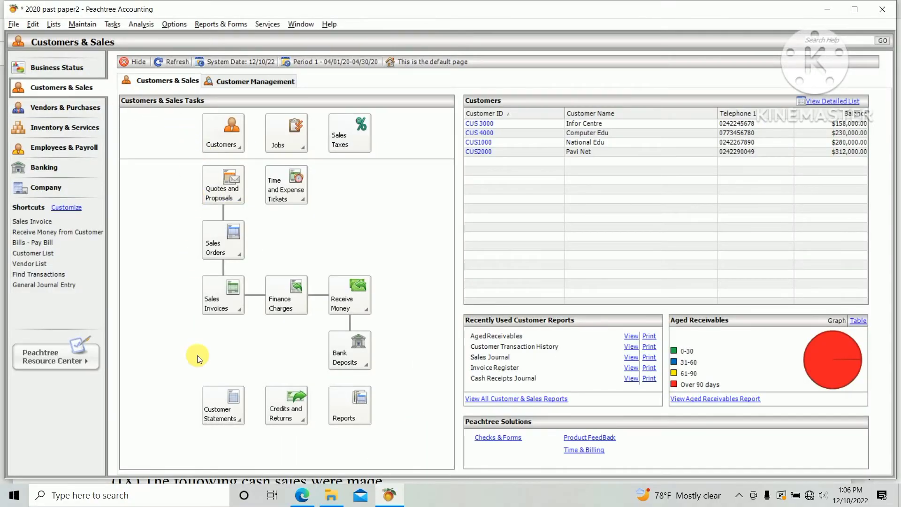
click(230, 304)
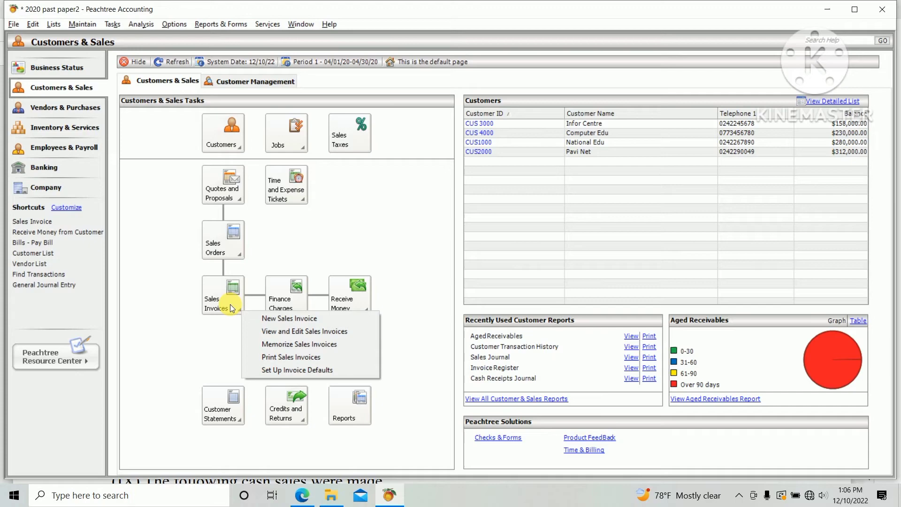
click(285, 319)
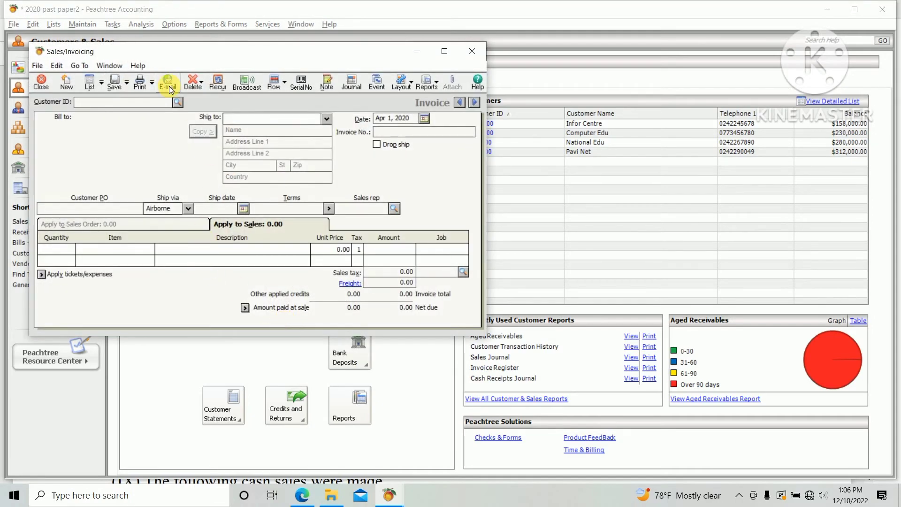
Select customer CUS2000 for the new invoice after checking the exam paper
click(178, 102)
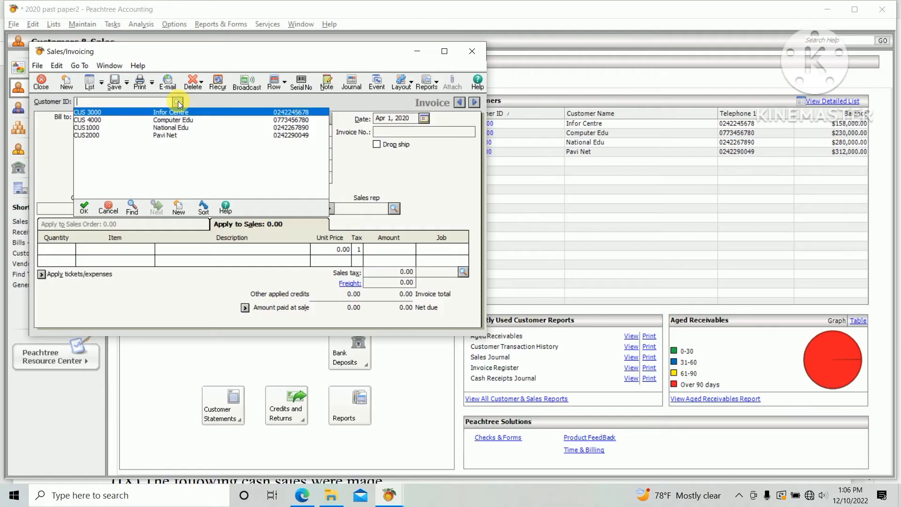
key(alt+Tab)
key(Tab)
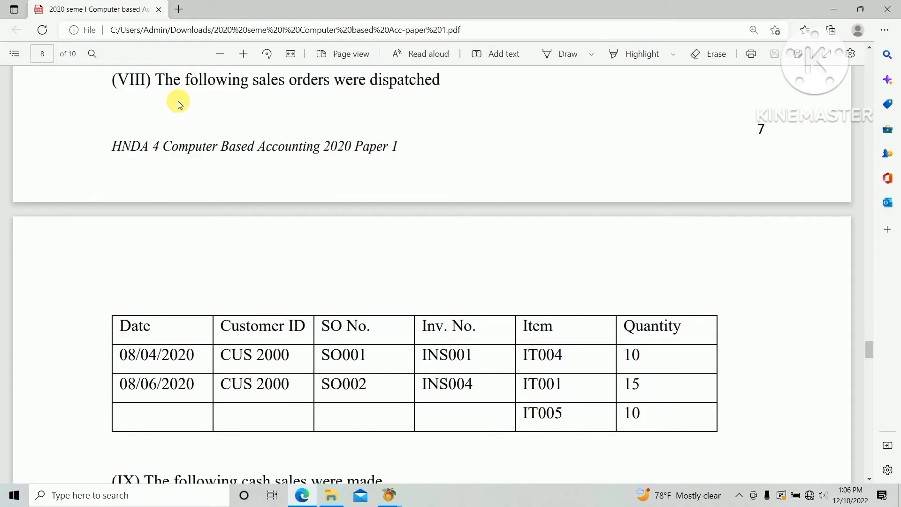
key(alt+Tab)
click(178, 102)
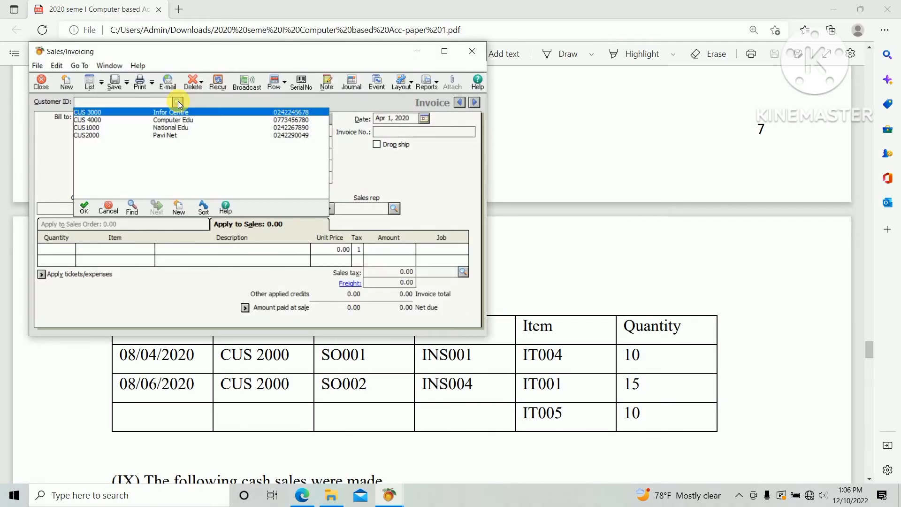
double_click(167, 136)
Set the invoice date to Jun 8, 2020
key(alt+Tab)
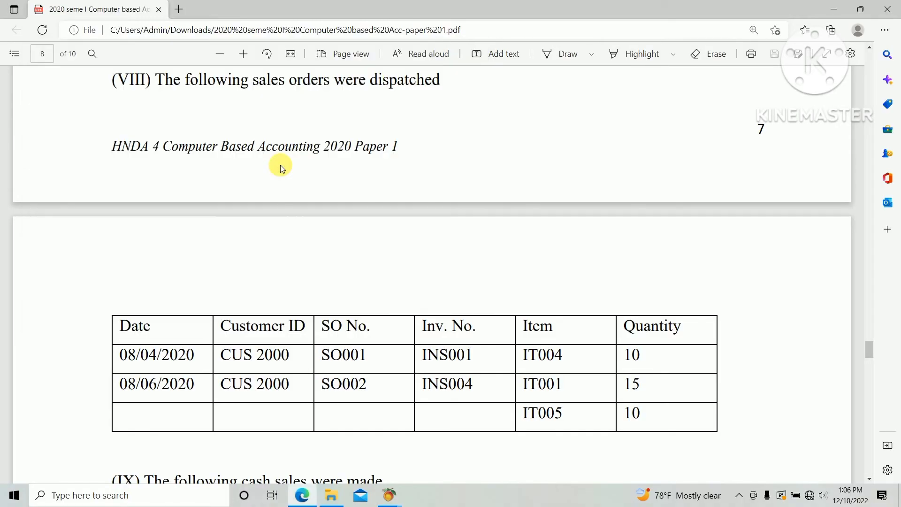
key(alt+Tab)
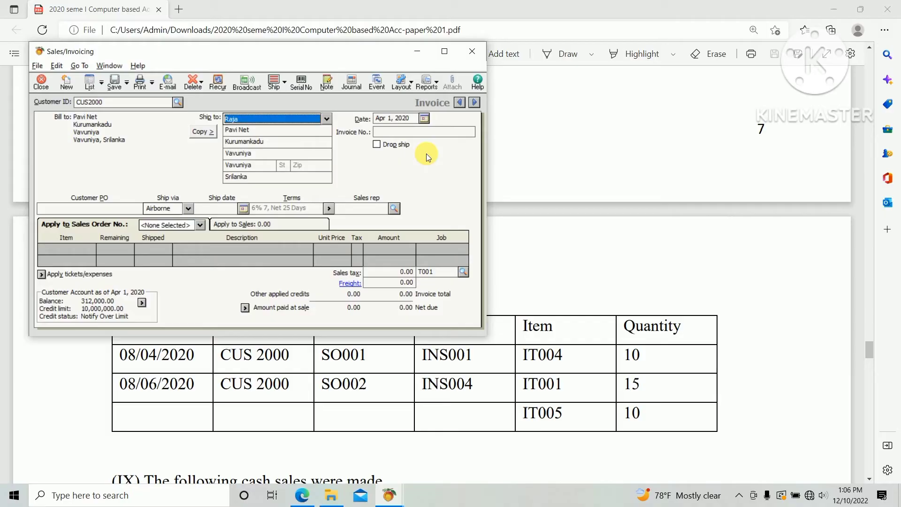
click(424, 119)
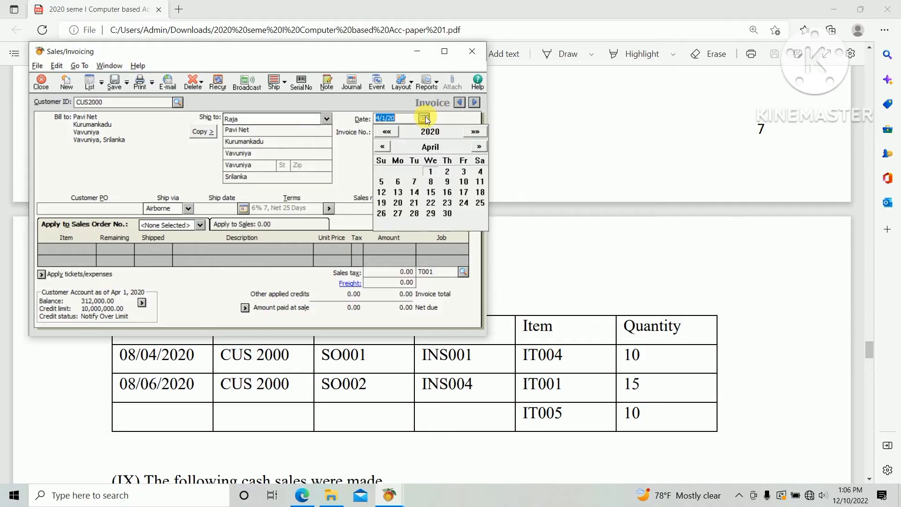
click(477, 147)
click(475, 148)
click(401, 182)
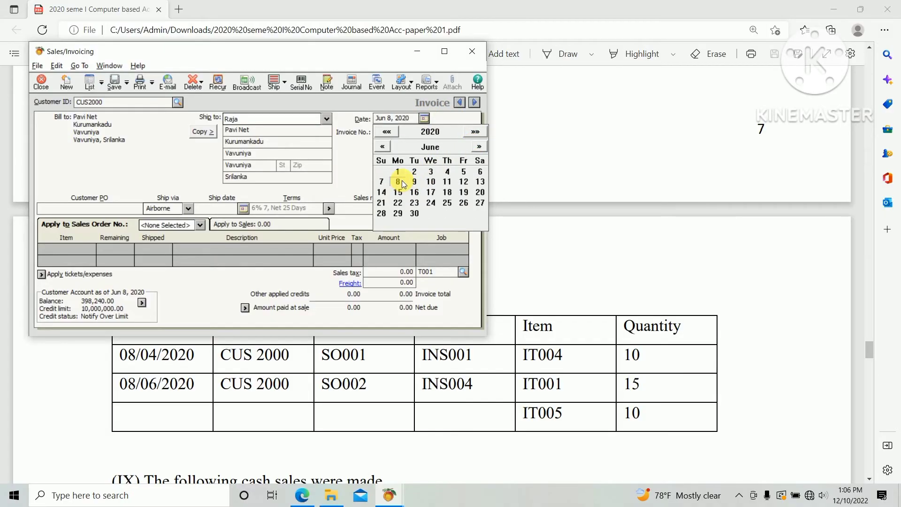
Enter invoice number INS004
key(alt+Tab)
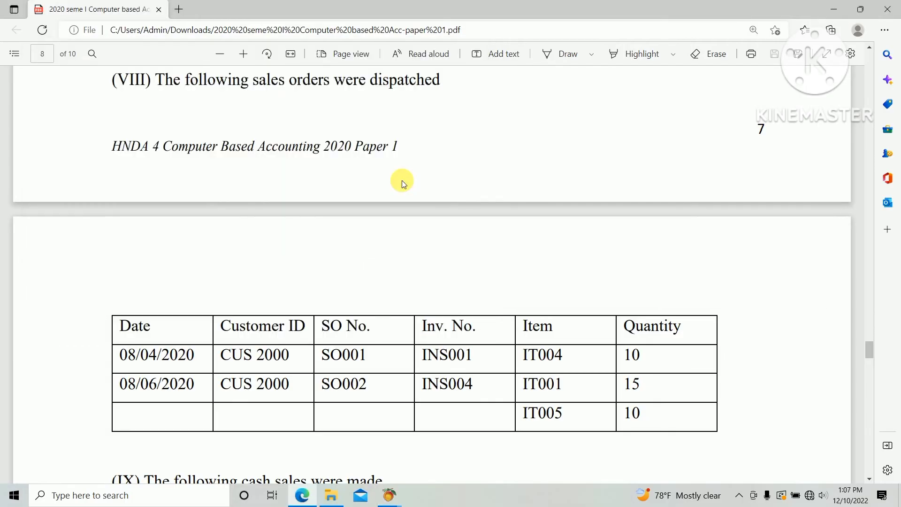
key(alt+Tab)
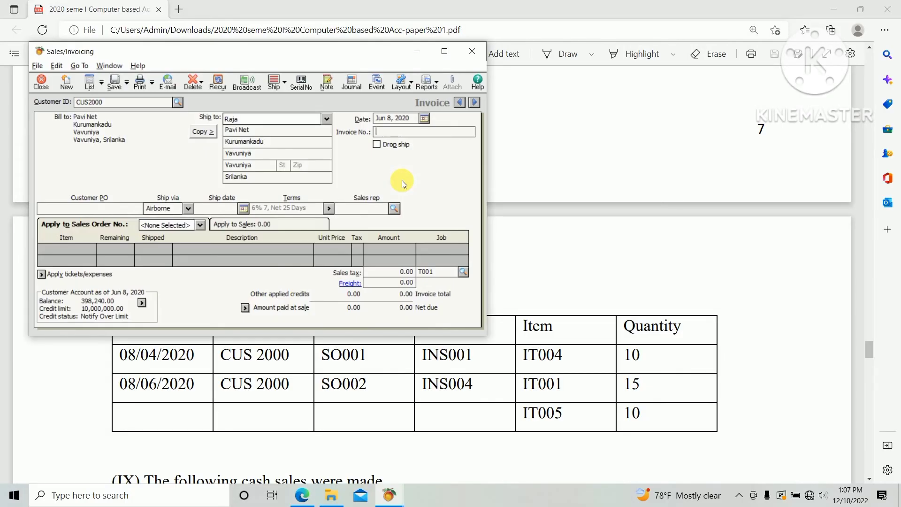
text(INS004)
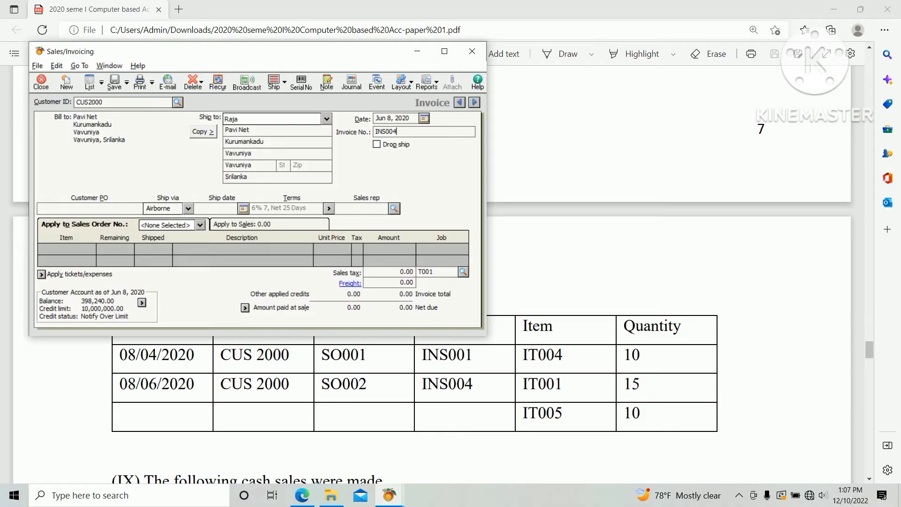
key(Tab)
Apply sales order SO002 to the invoice
click(200, 225)
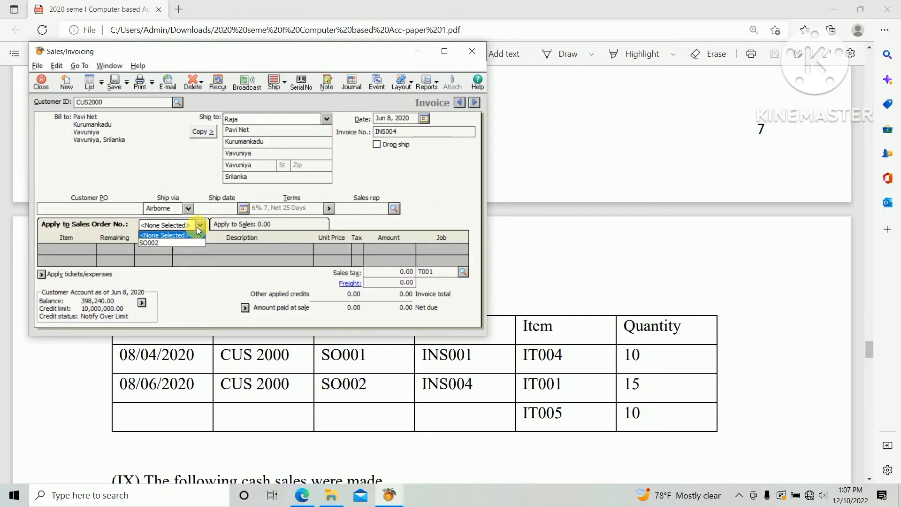
click(170, 243)
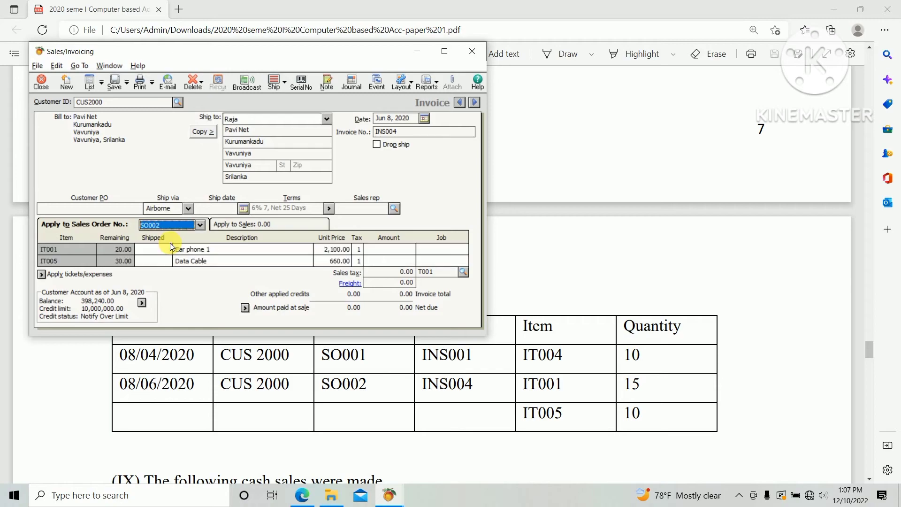
key(alt+Tab)
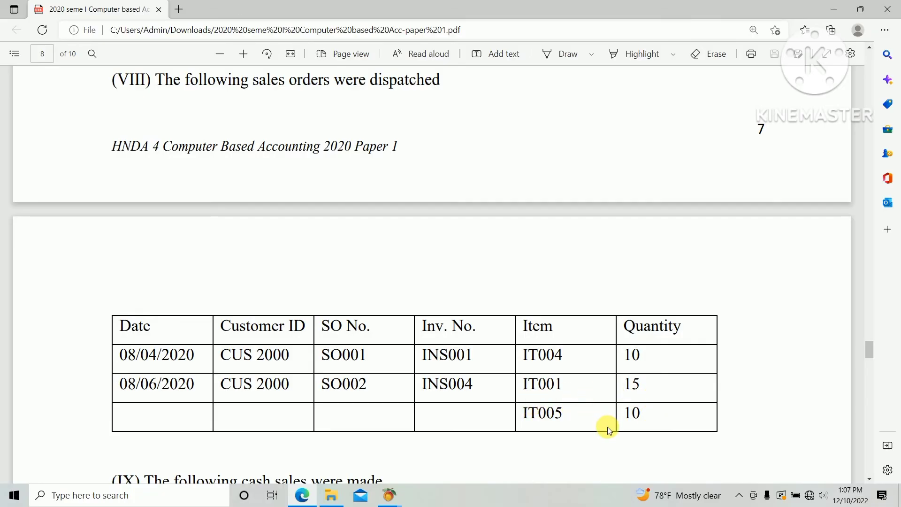
key(alt+Tab)
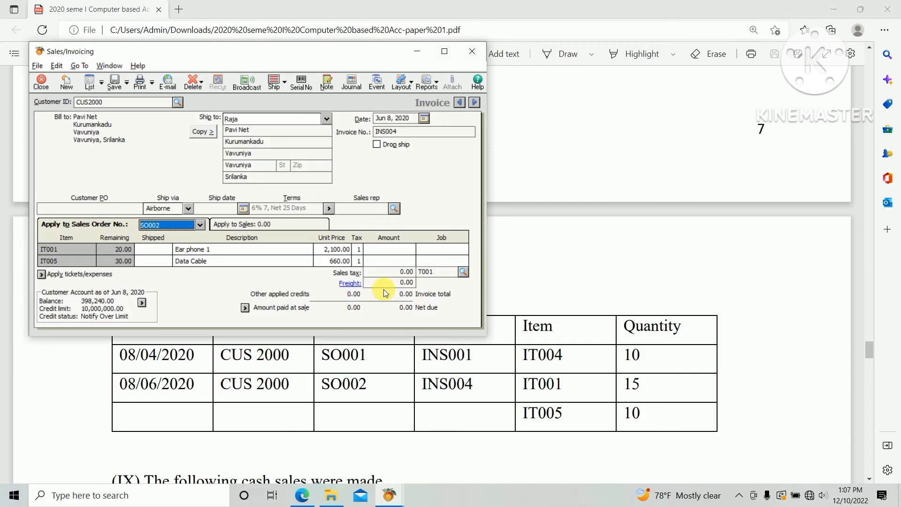
Ship 15 of IT001 and 10 of IT005, then save invoice INS004
click(149, 249)
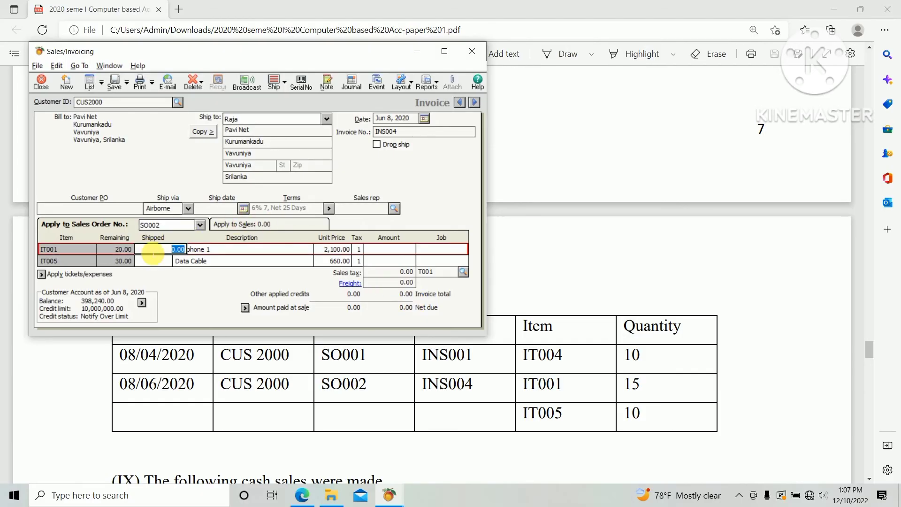
text(15)
key(Down)
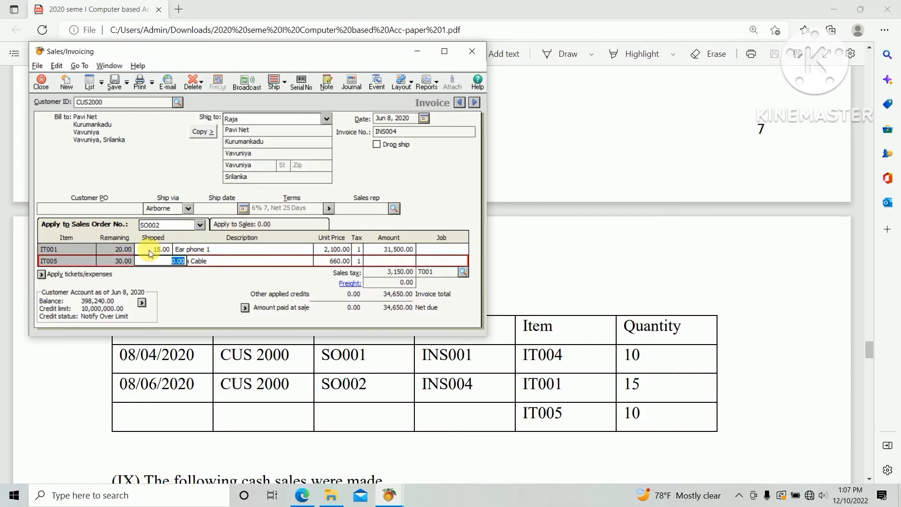
text(10)
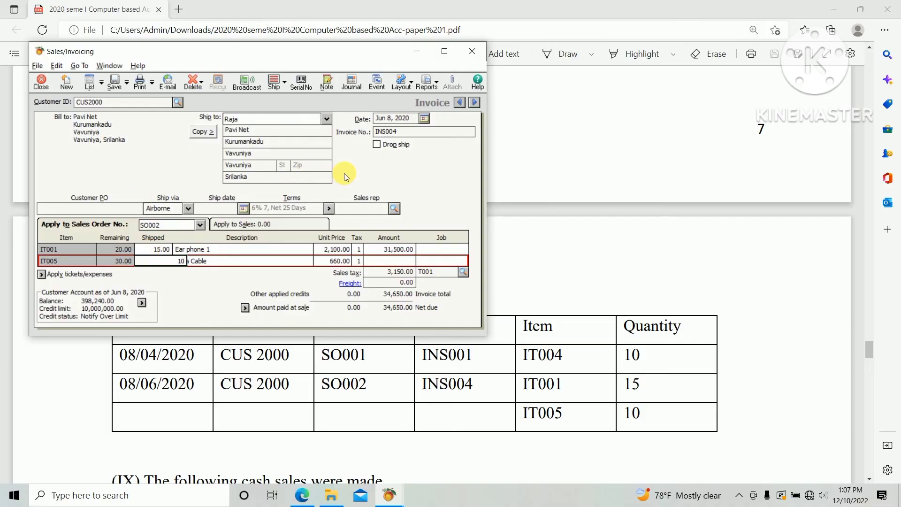
click(116, 82)
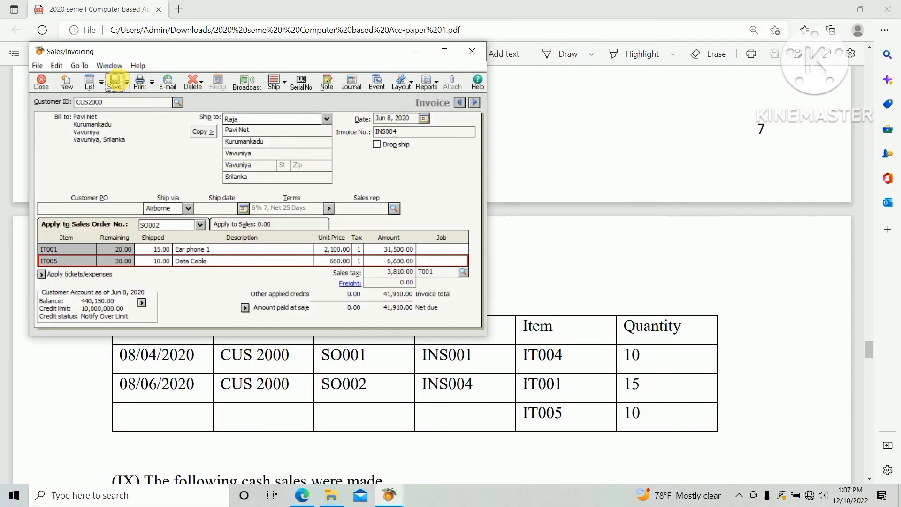
Switch back to the exam paper PDF showing the dispatched sales orders table
click(474, 53)
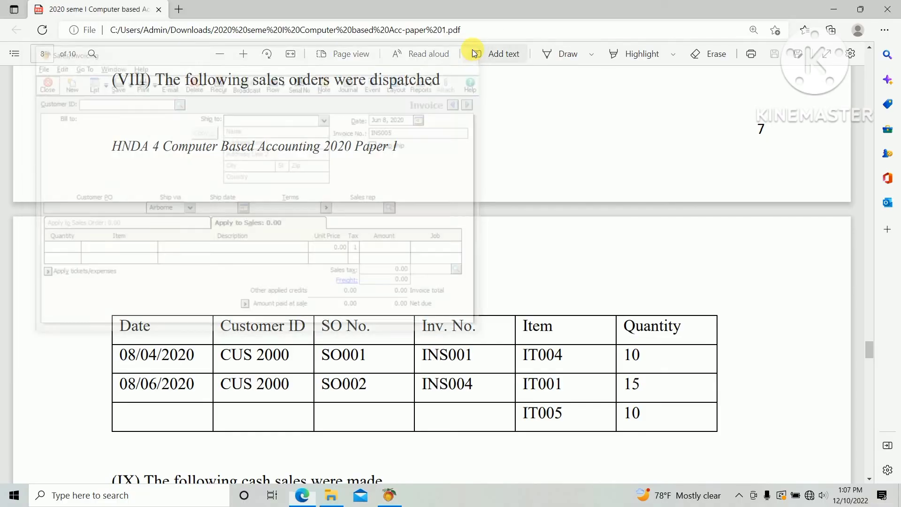